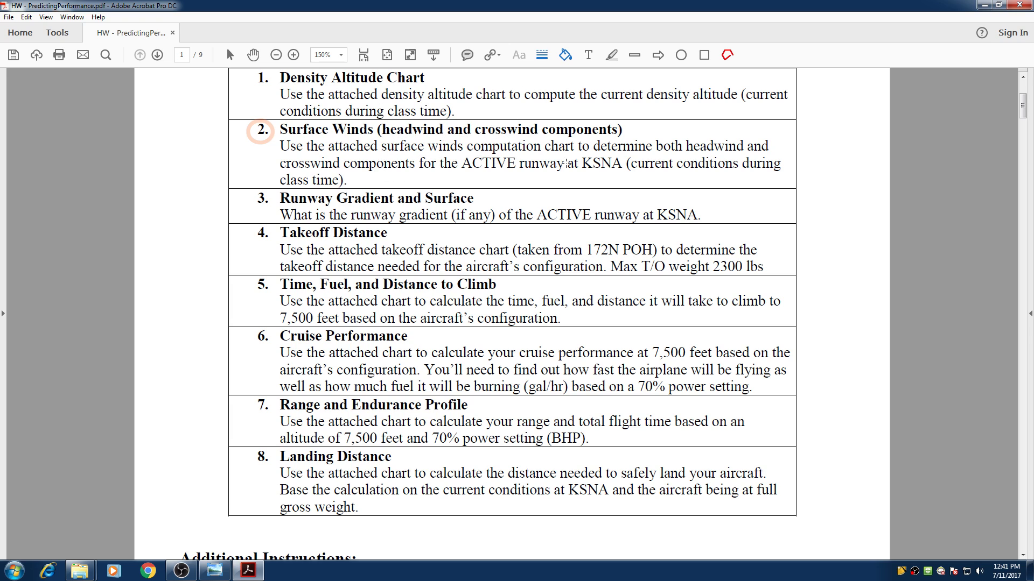
Scroll down to page 3's surface winds component chart.
drag(1022, 105, 1010, 208)
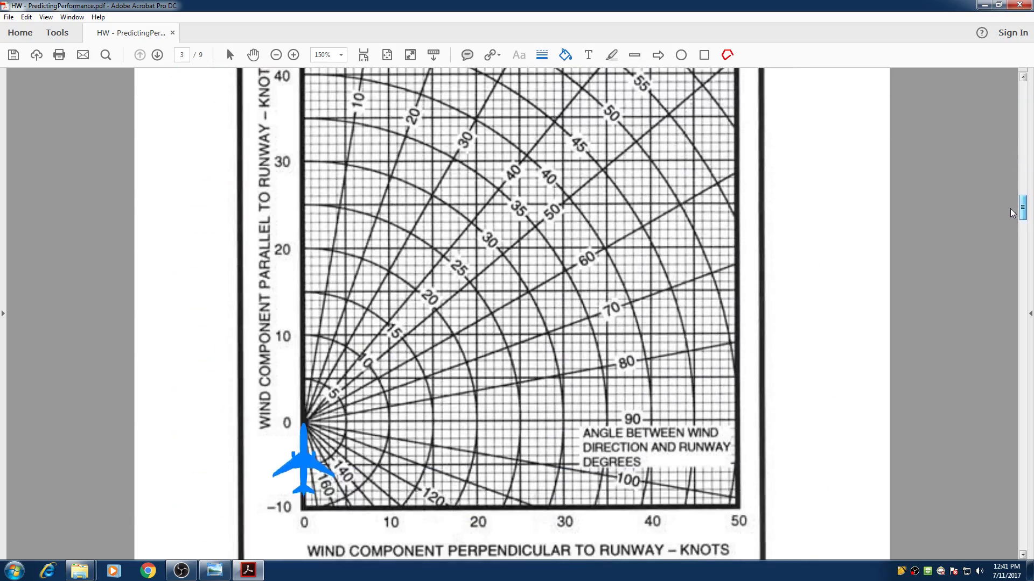
Scroll so the whole Figure 31 Wind Component Chart and its 2&3 label are visible.
scroll(763, 207, down, 2)
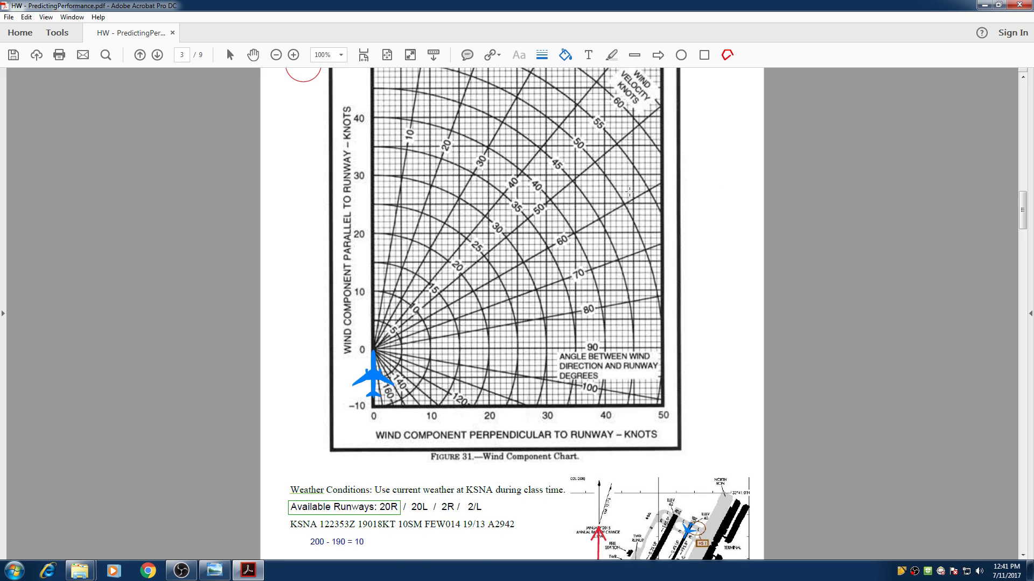
scroll(630, 191, up, 2)
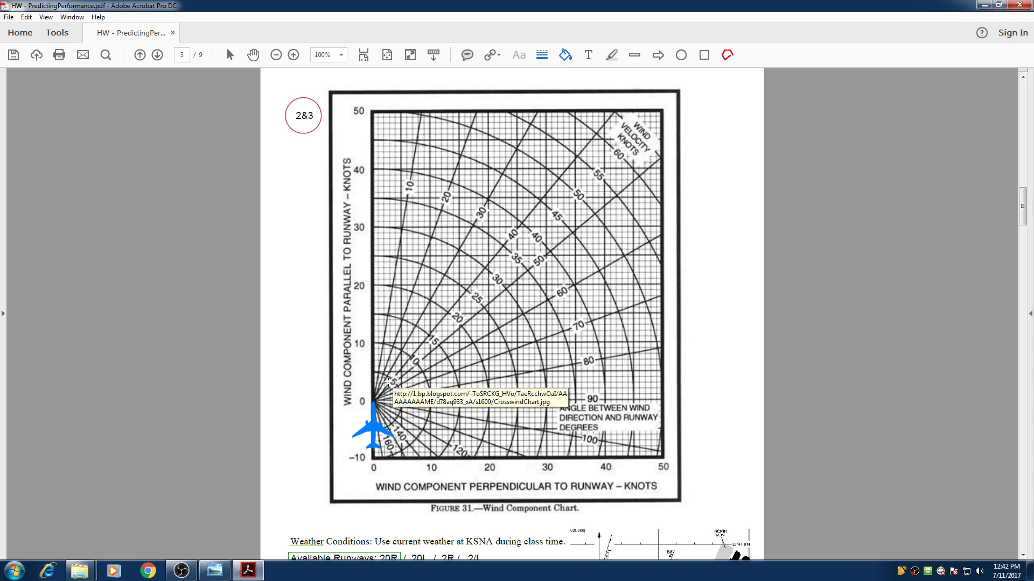
Scroll down to the KSNA weather conditions and point along the answer lines.
scroll(548, 372, down, 3)
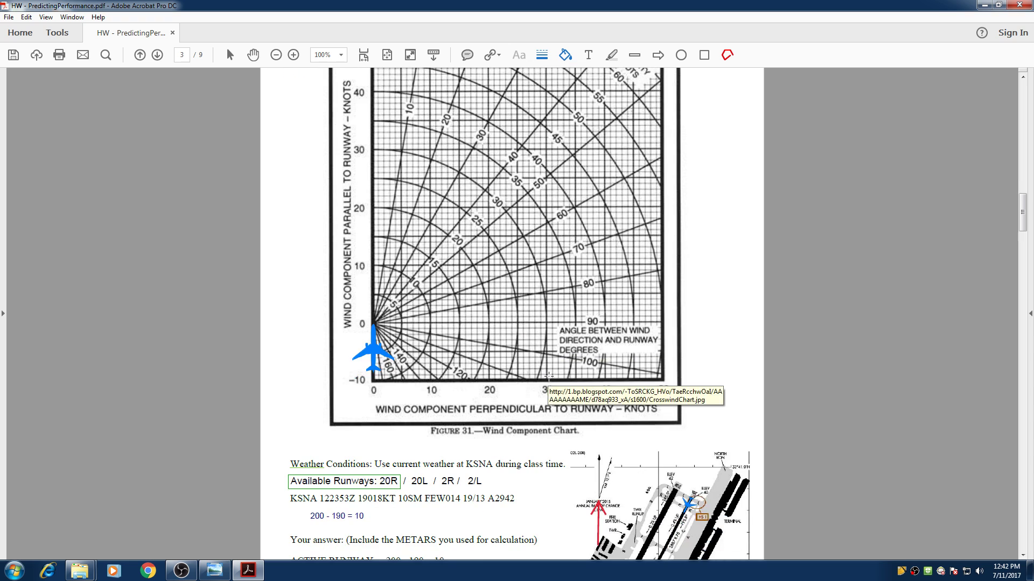
scroll(364, 444, down, 2)
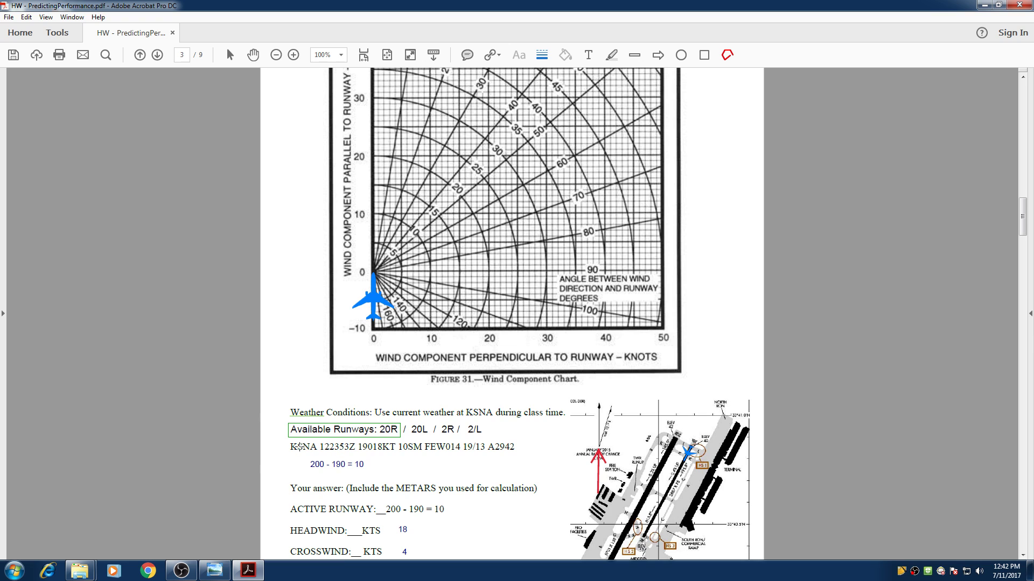
click(300, 446)
click(294, 450)
click(294, 450)
click(305, 447)
click(305, 448)
click(329, 447)
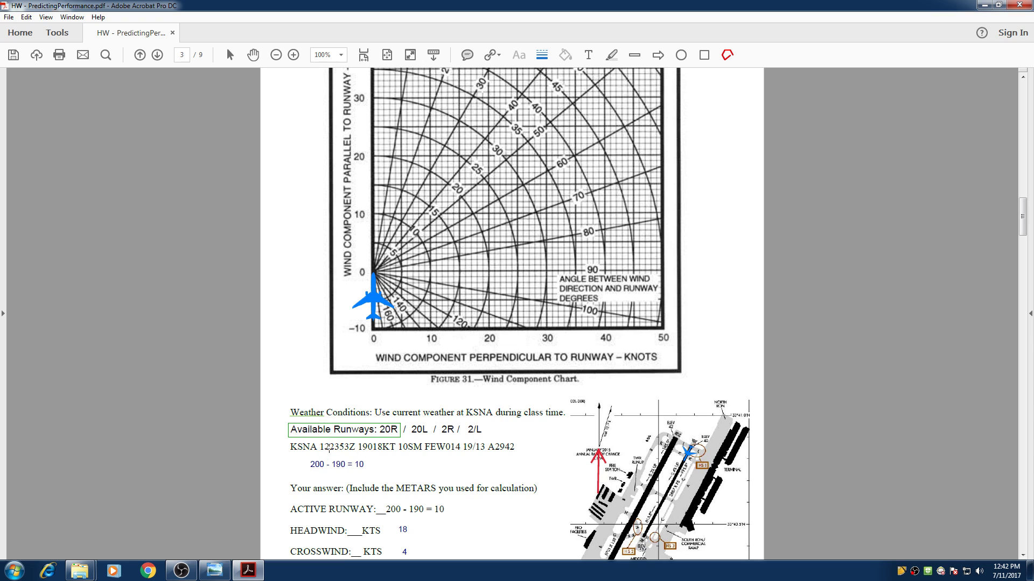
click(363, 449)
click(367, 449)
click(377, 448)
click(385, 448)
Point out spots on the page, then scroll between the chart and the weather section.
click(397, 247)
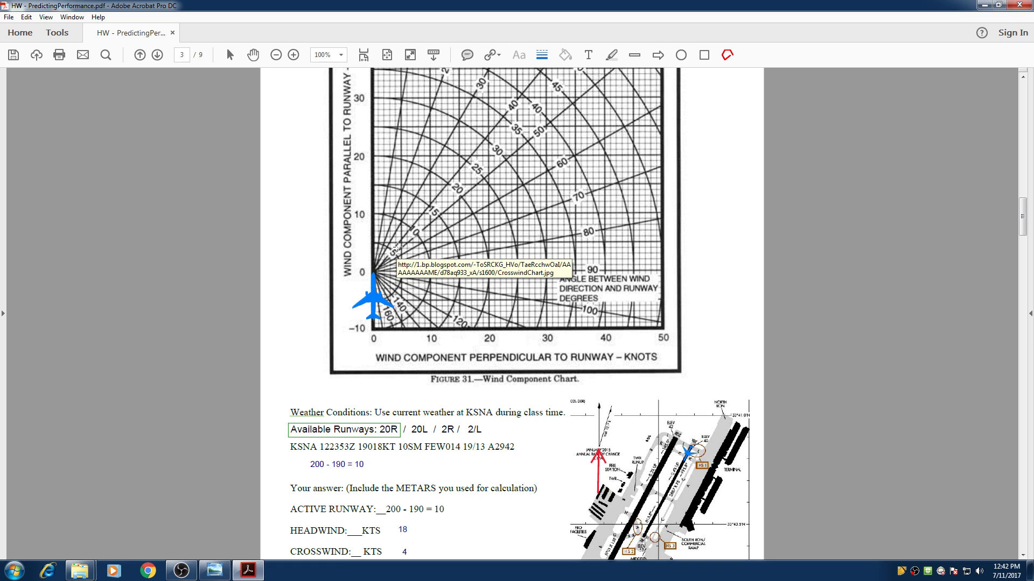
click(372, 229)
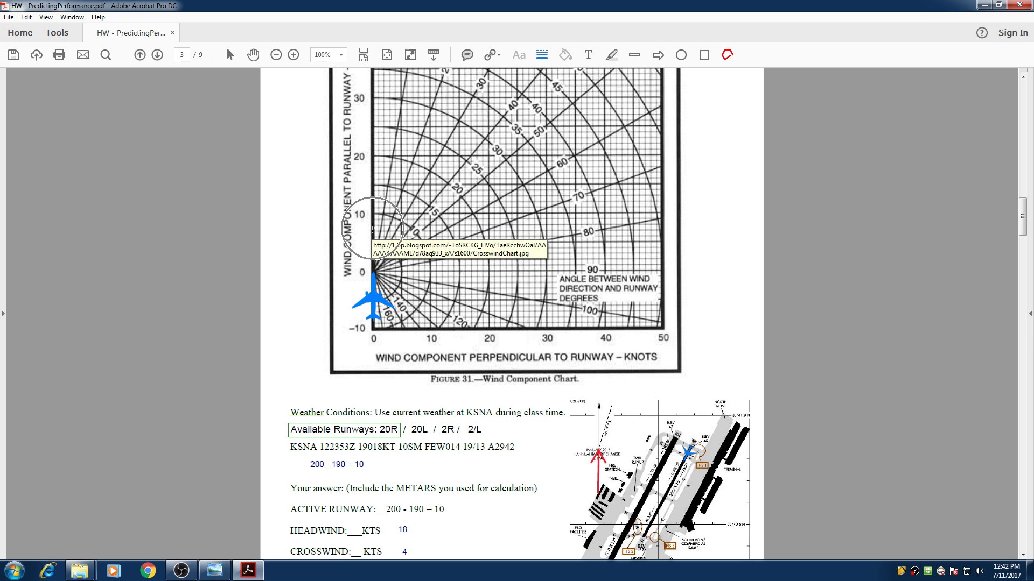
click(371, 228)
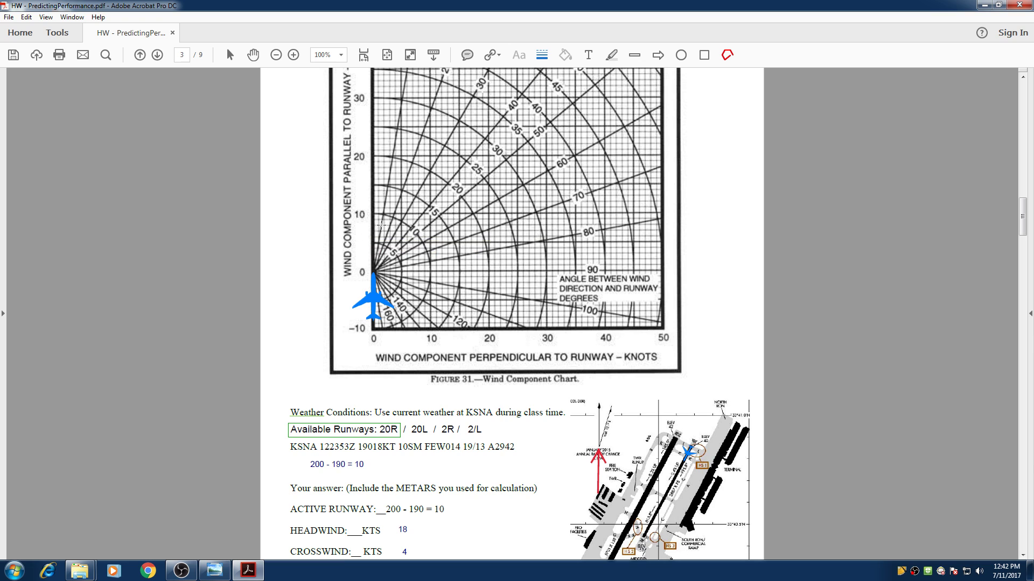
click(372, 226)
click(373, 224)
scroll(375, 223, up, 4)
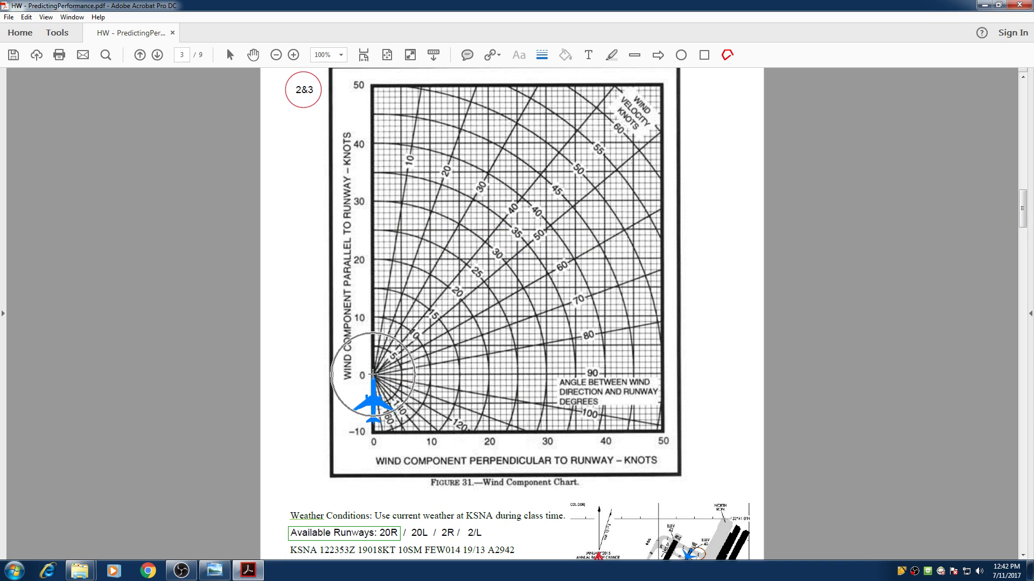
scroll(372, 401, down, 1)
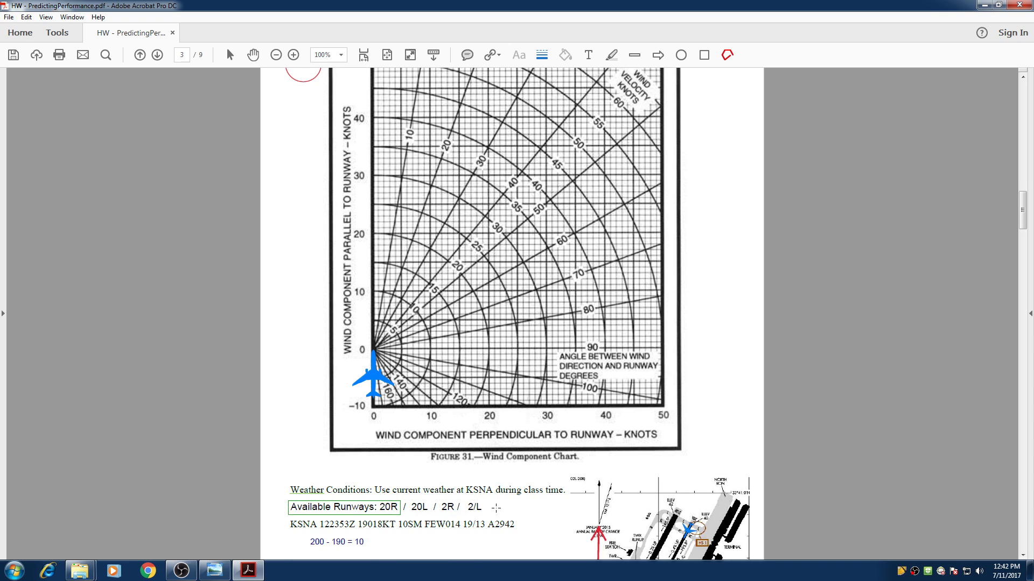
scroll(496, 507, down, 1)
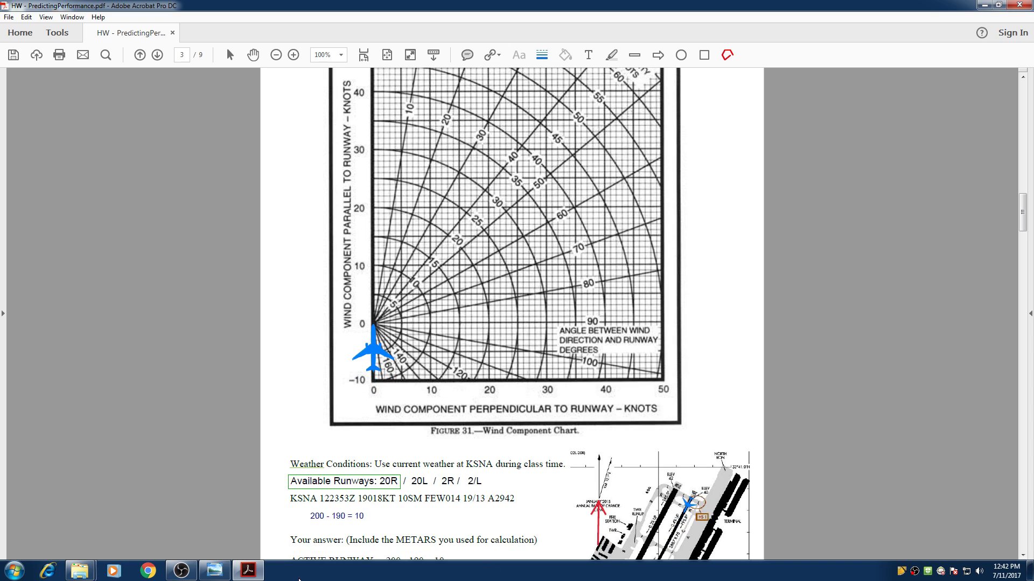
Bring the hw vs cw.png headwind/crosswind diagram to the front and start pointing out its parts.
mouse_move(214, 571)
click(231, 511)
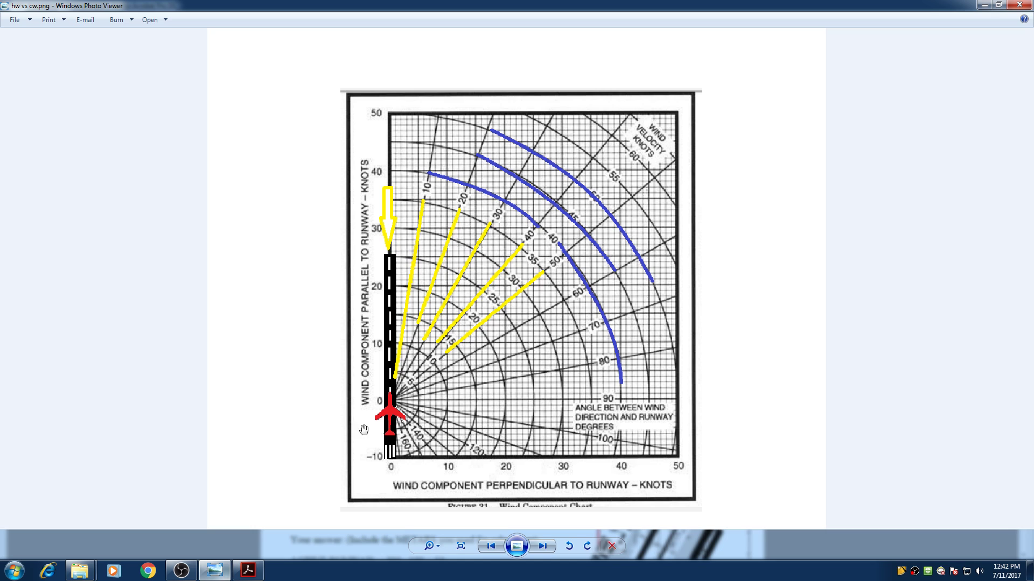
click(387, 414)
click(391, 413)
click(391, 223)
click(447, 244)
click(466, 262)
Point along the diagram's marked headwind and crosswind lines.
click(389, 222)
click(389, 276)
click(386, 223)
click(387, 226)
click(388, 231)
click(386, 247)
click(423, 190)
click(423, 206)
click(419, 459)
click(426, 206)
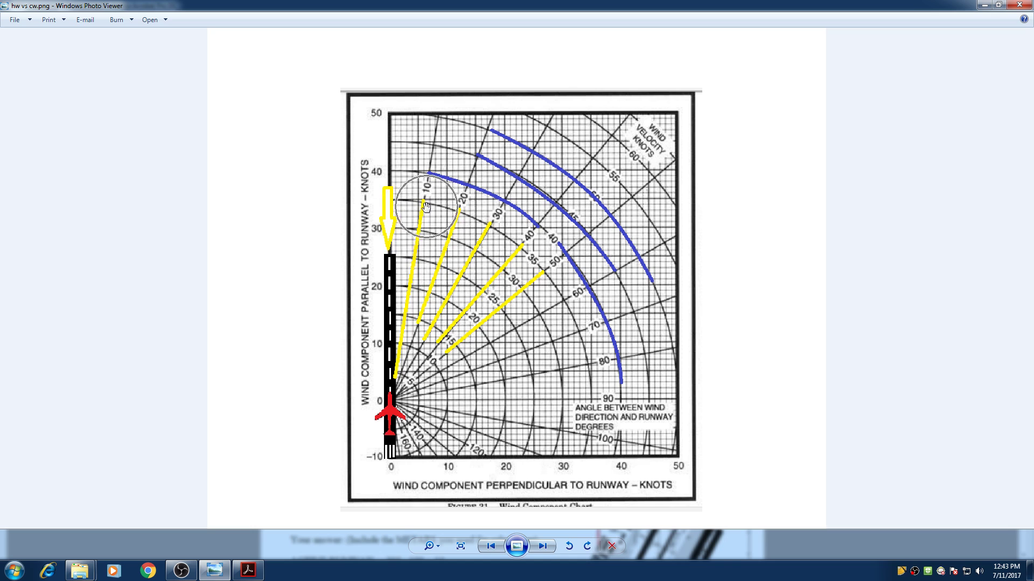
click(401, 311)
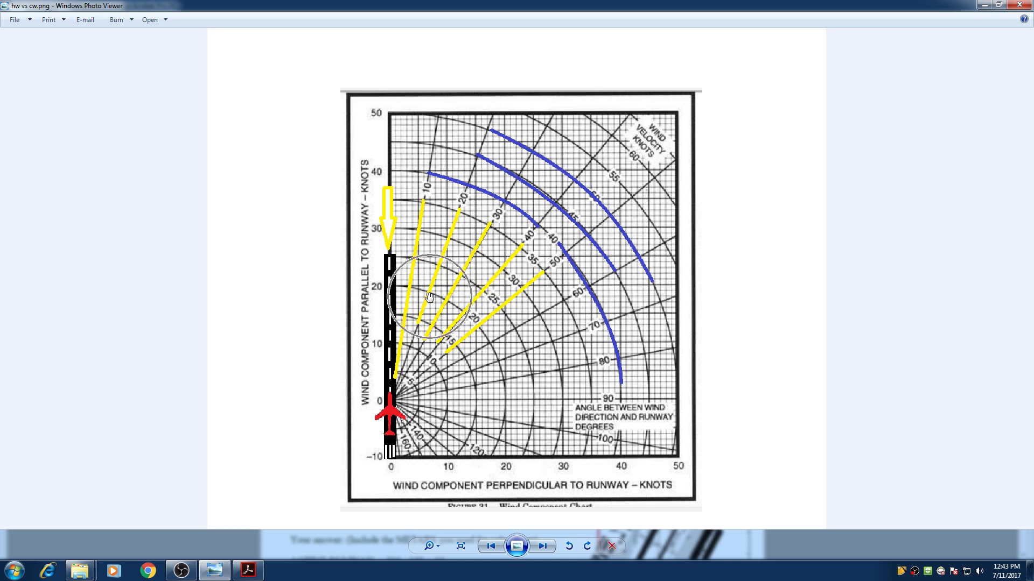
click(393, 294)
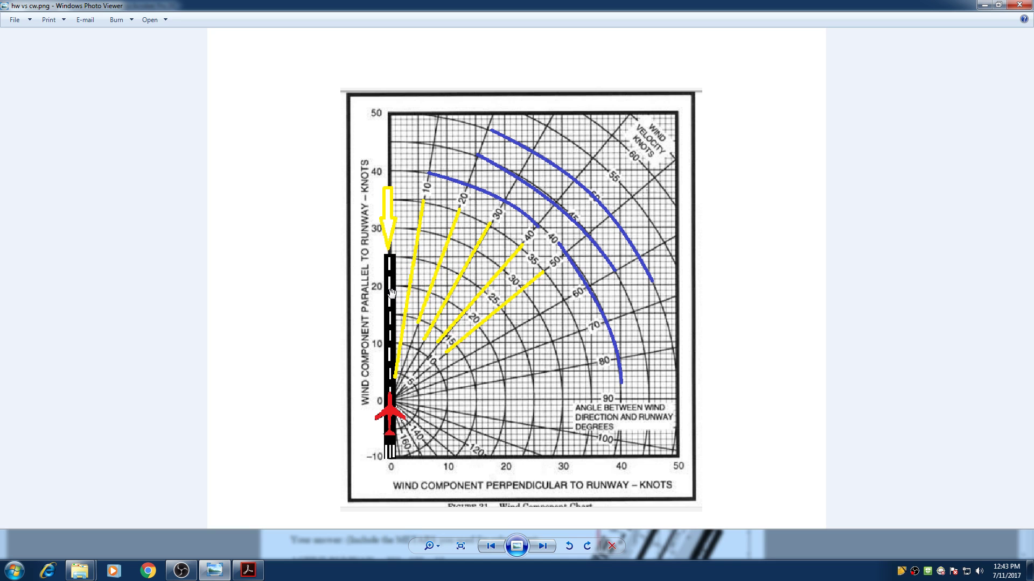
Continue pointing out features across the upper part of the diagram.
click(509, 205)
click(530, 186)
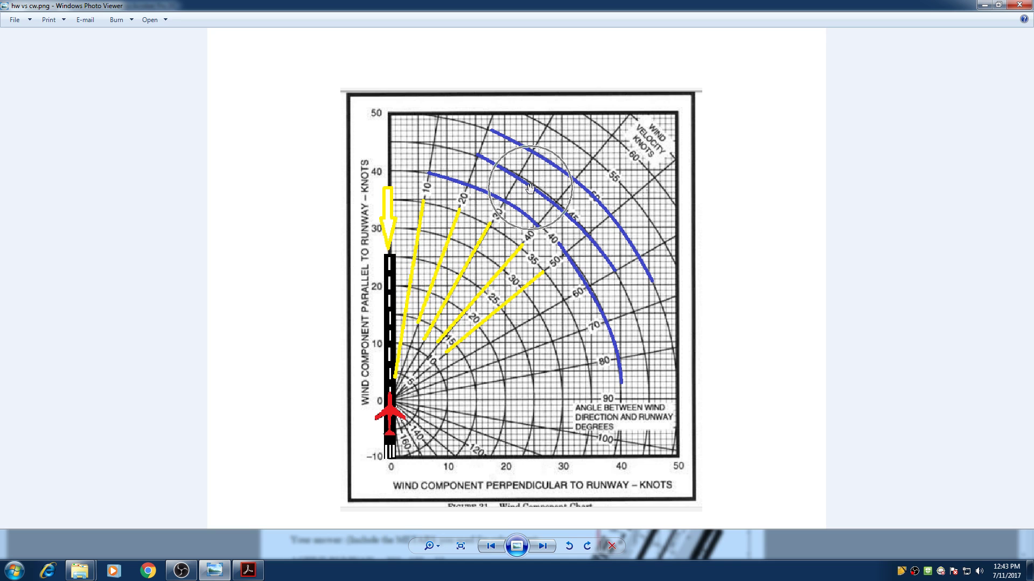
click(560, 170)
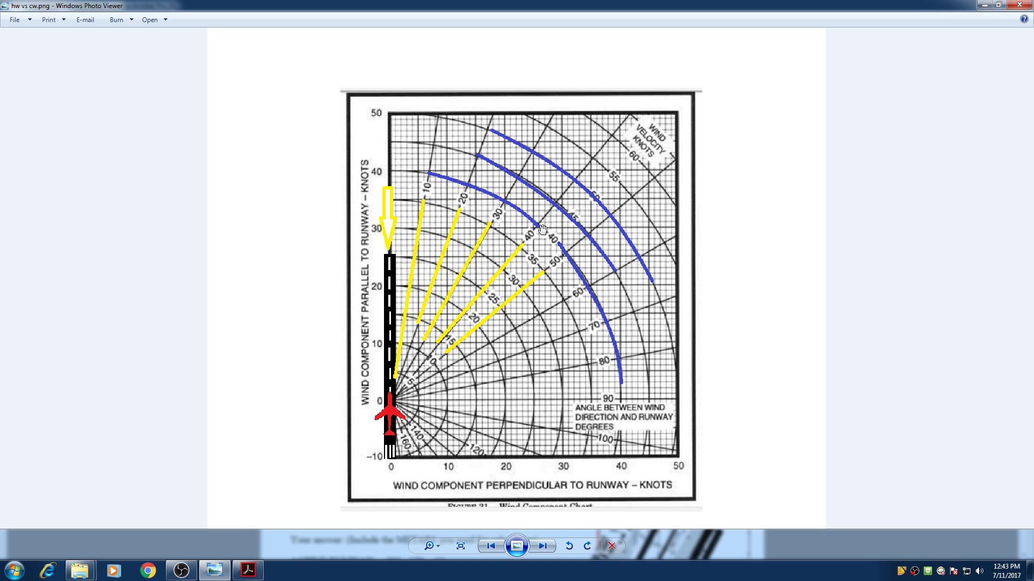
click(636, 158)
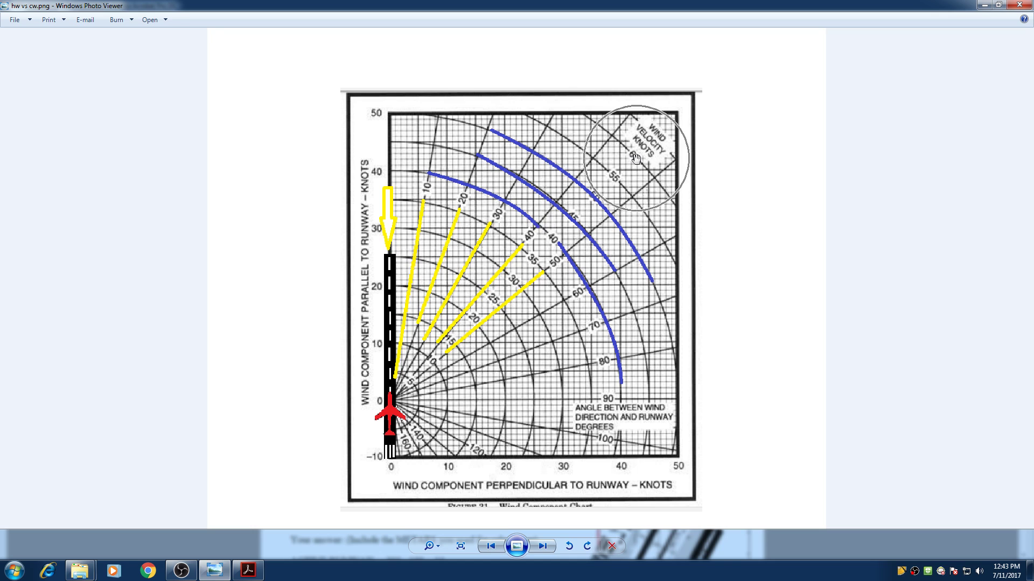
click(615, 179)
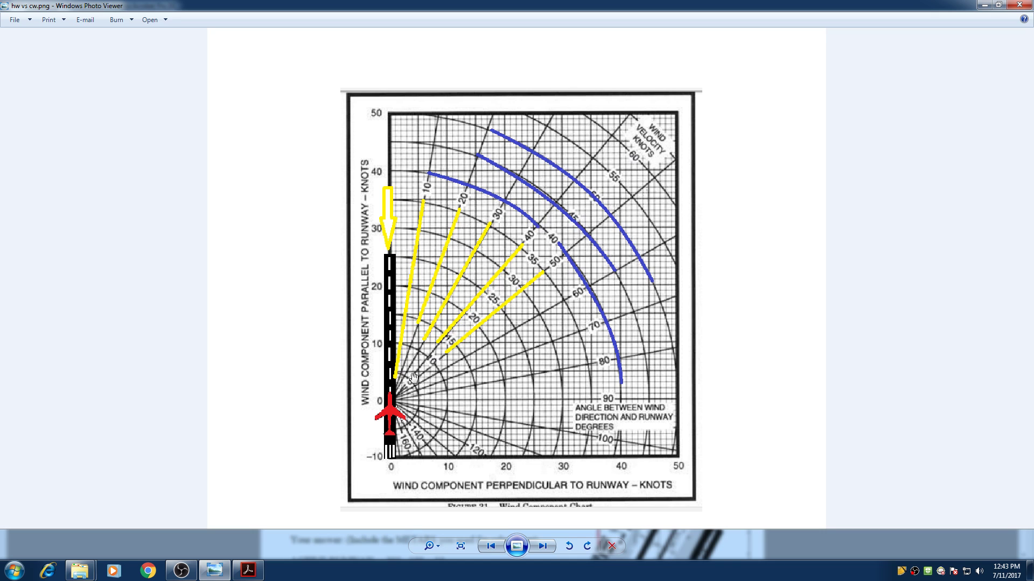
click(392, 398)
Return to the homework PDF and scroll down to the airport diagram.
click(248, 570)
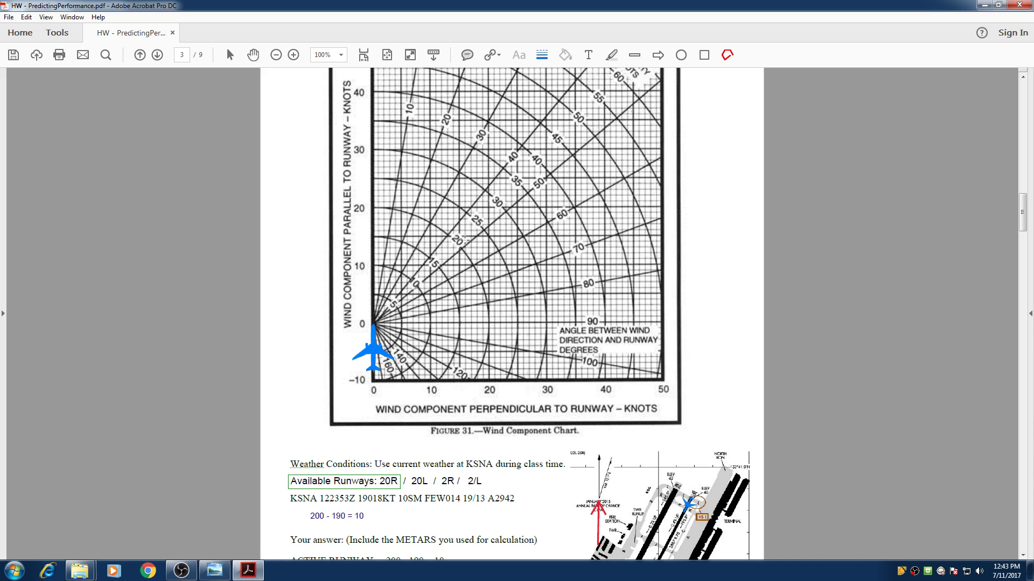
scroll(761, 315, down, 2)
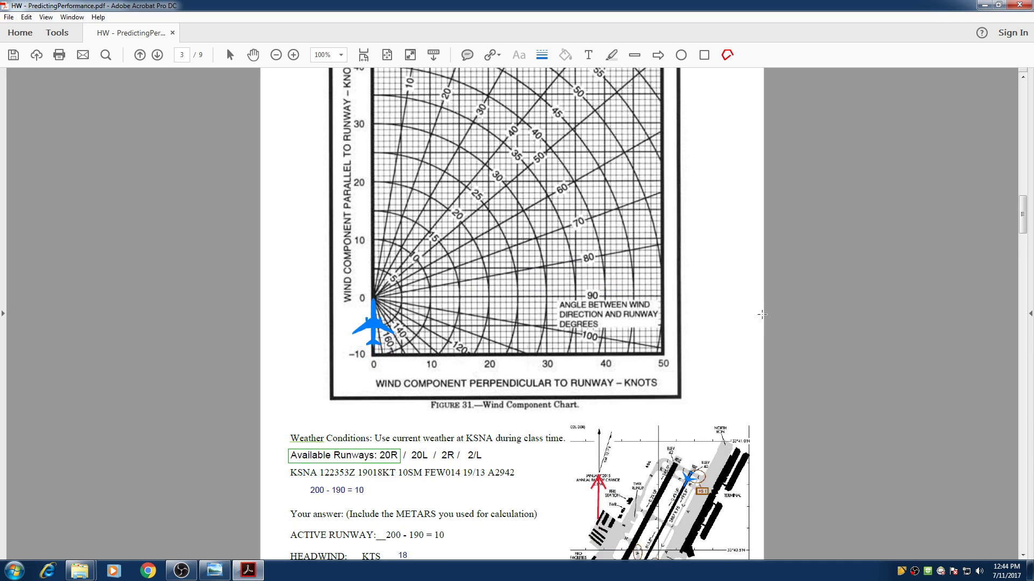
scroll(666, 389, down, 2)
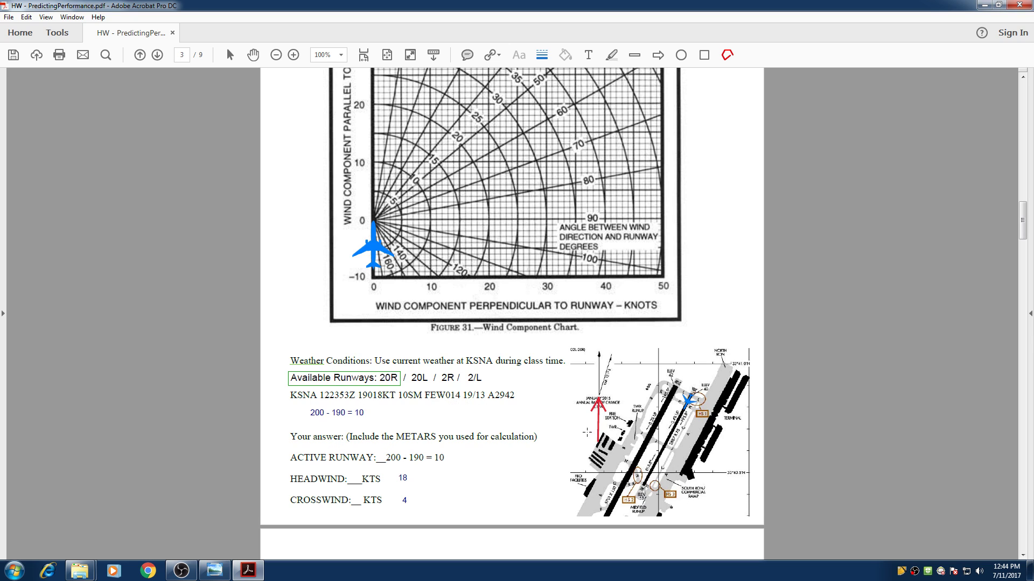
Adjust the red wind arrow's lower end and move the arrow onto the runway.
click(599, 407)
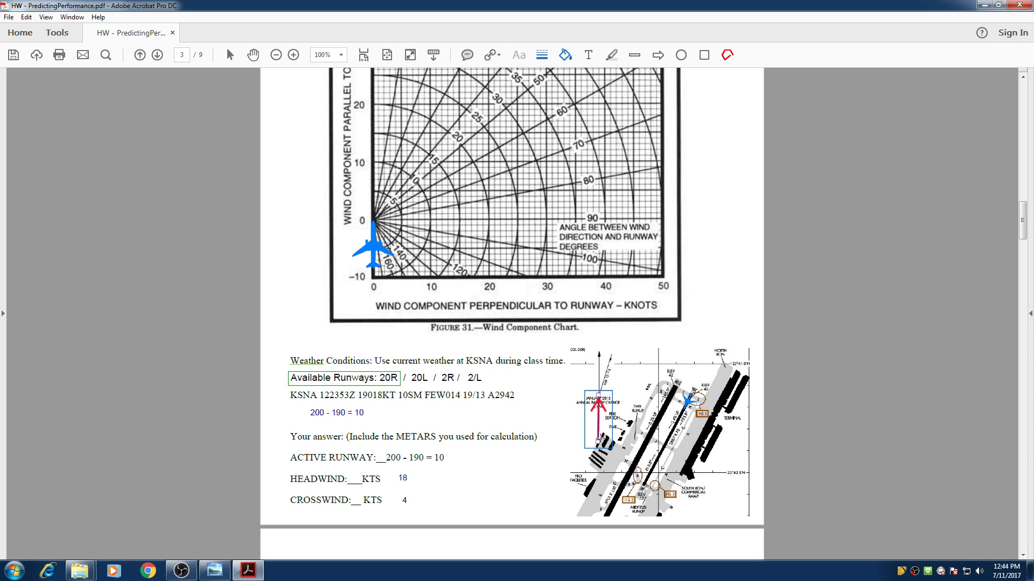
drag(599, 446, 589, 441)
click(587, 444)
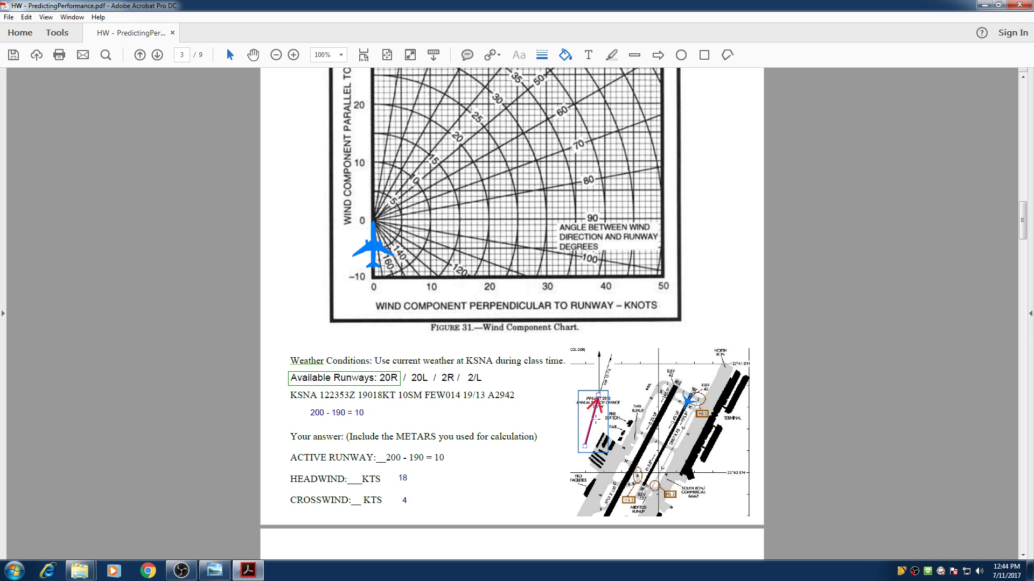
drag(592, 418, 676, 436)
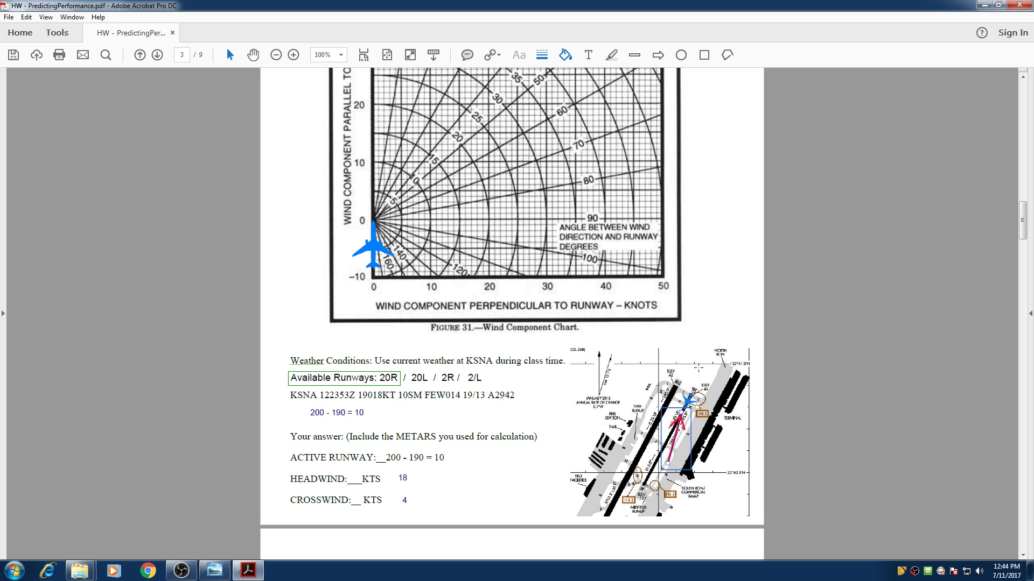
scroll(684, 422, up, 2)
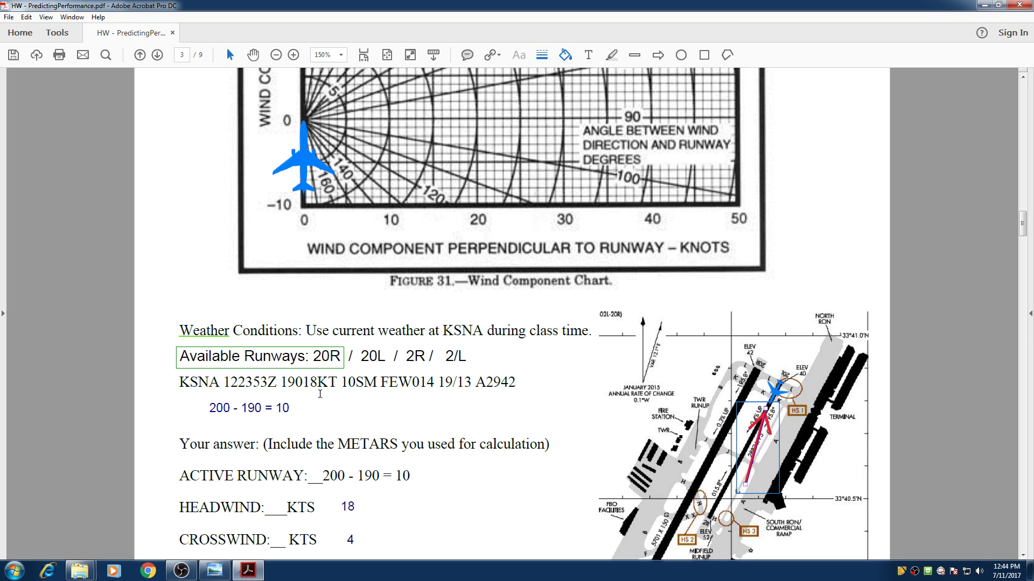
double_click(211, 408)
click(677, 362)
click(218, 407)
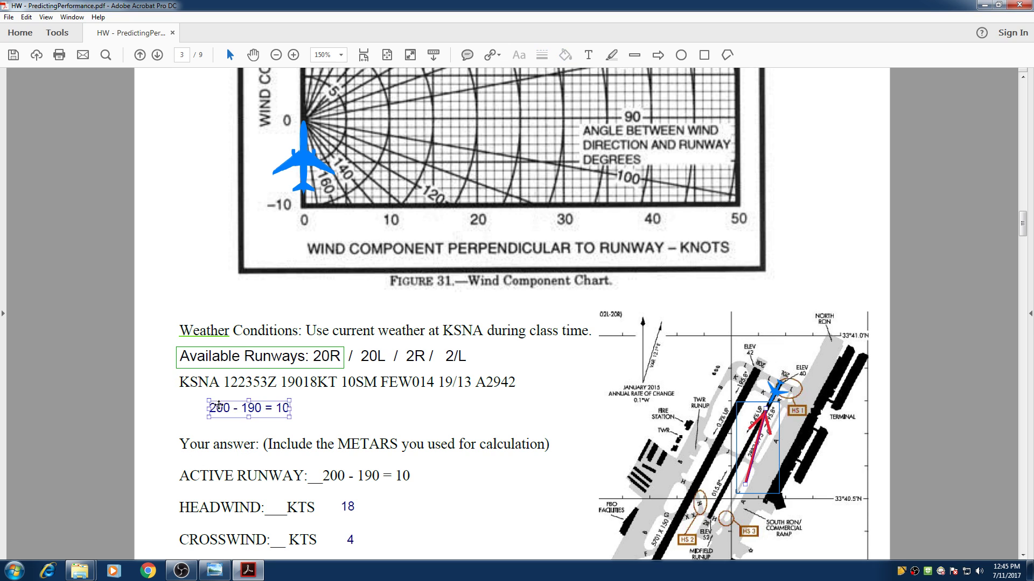
click(216, 409)
click(245, 409)
click(460, 382)
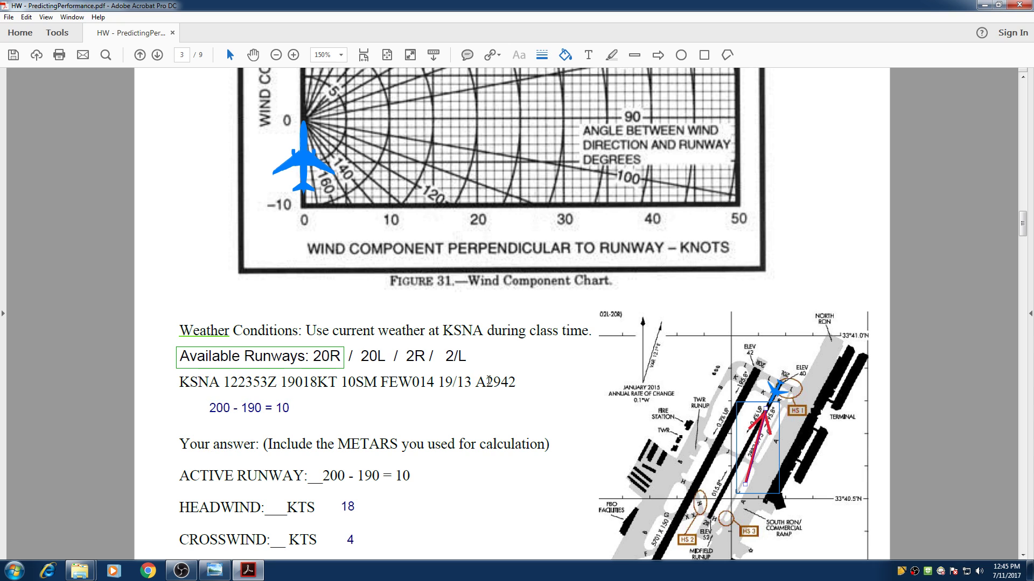
click(294, 384)
click(234, 410)
click(252, 410)
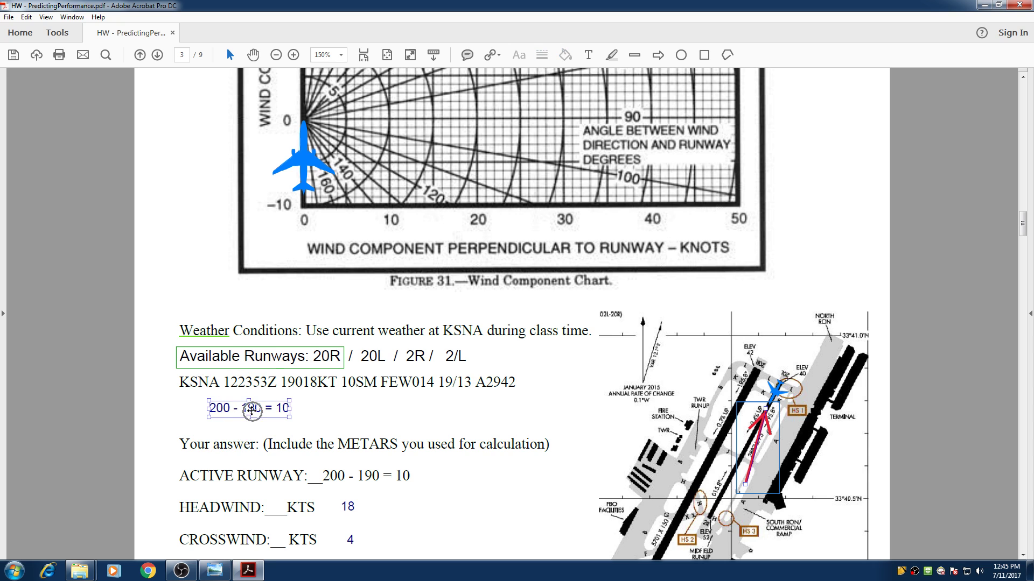
click(286, 412)
With the Polygon Line tool, start a red line at the wind chart's origin.
scroll(350, 306, up, 5)
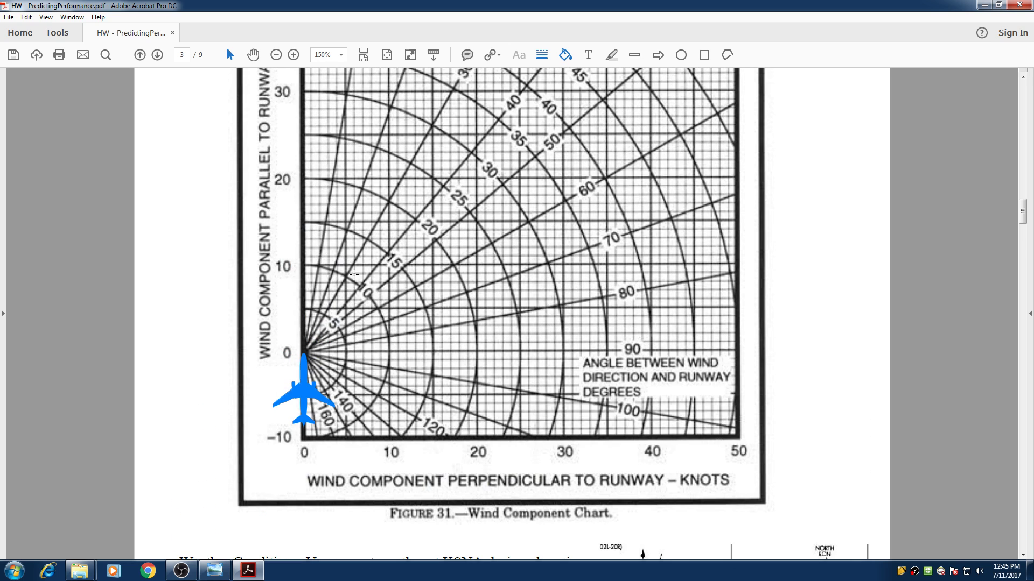
scroll(328, 217, up, 2)
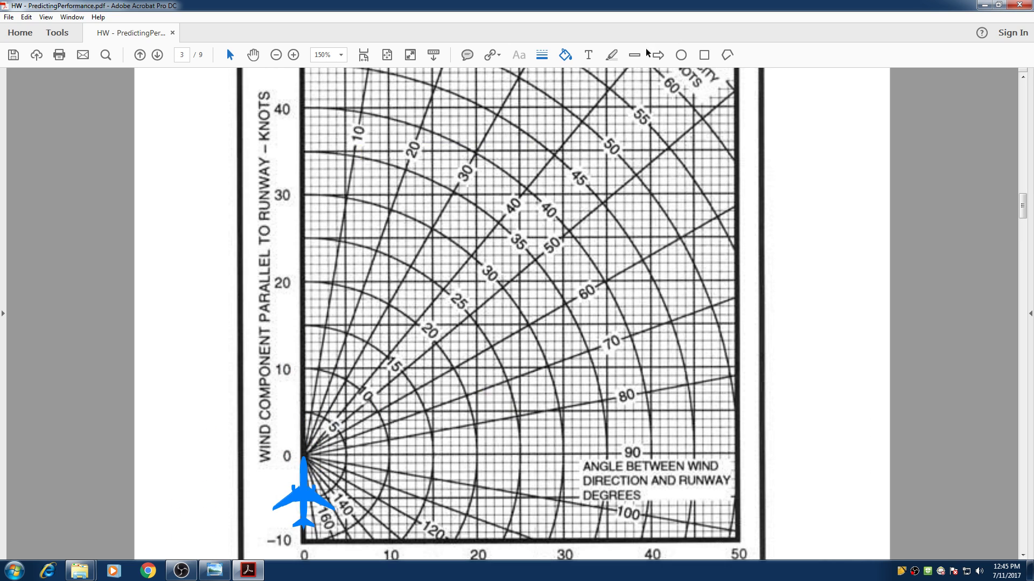
click(725, 56)
click(306, 455)
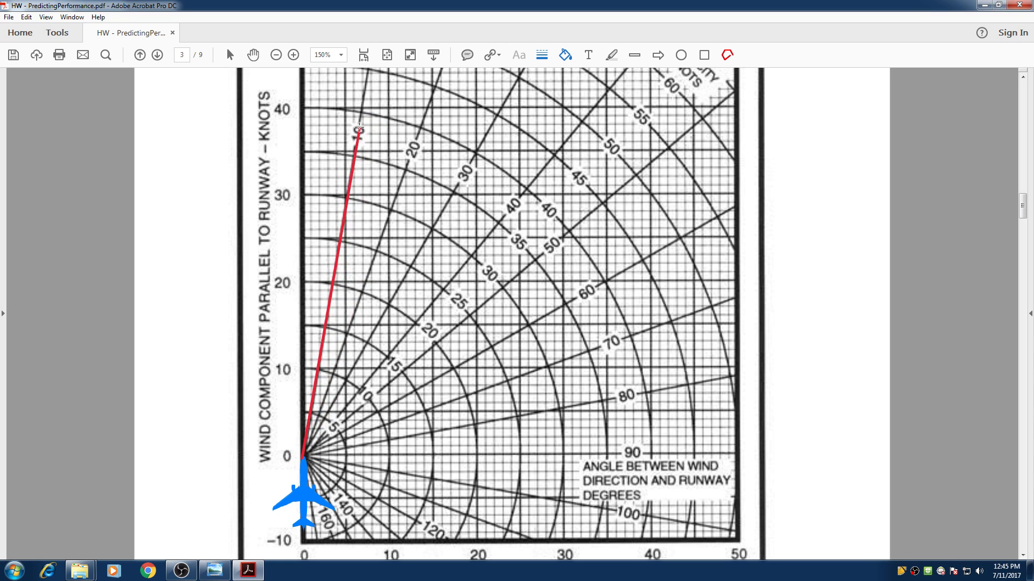
scroll(308, 560, down, 1)
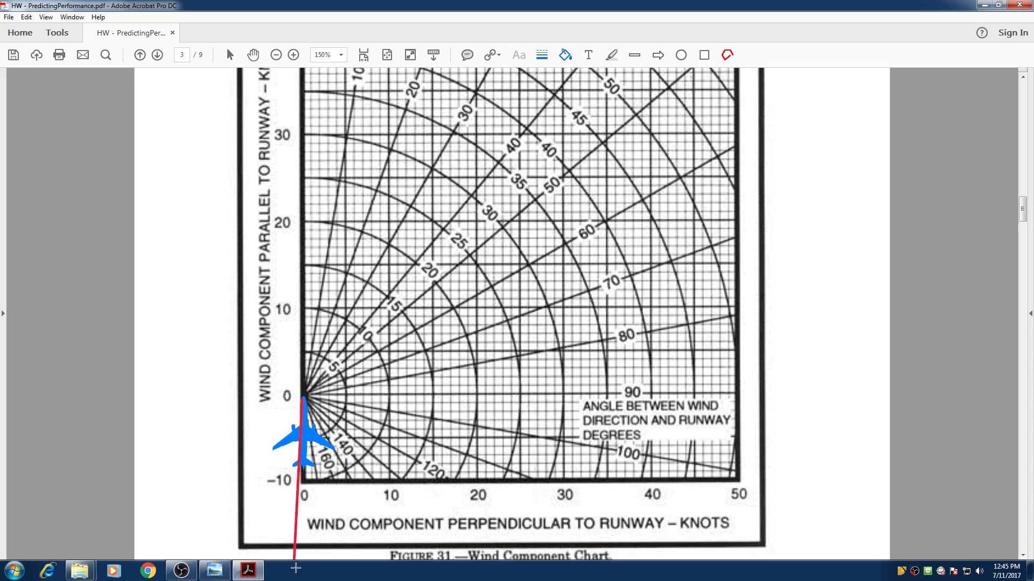
scroll(314, 576, down, 1)
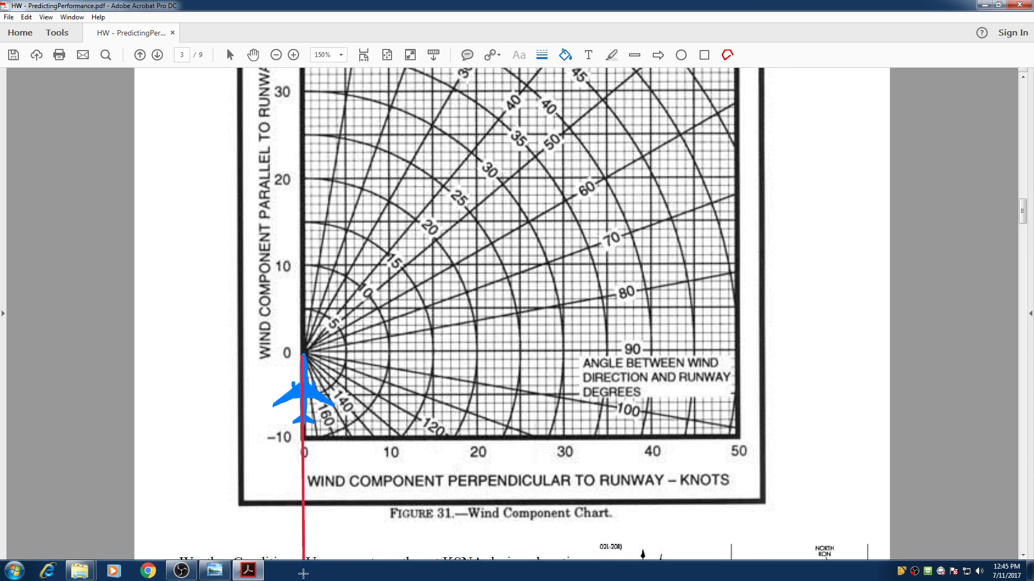
scroll(314, 571, down, 2)
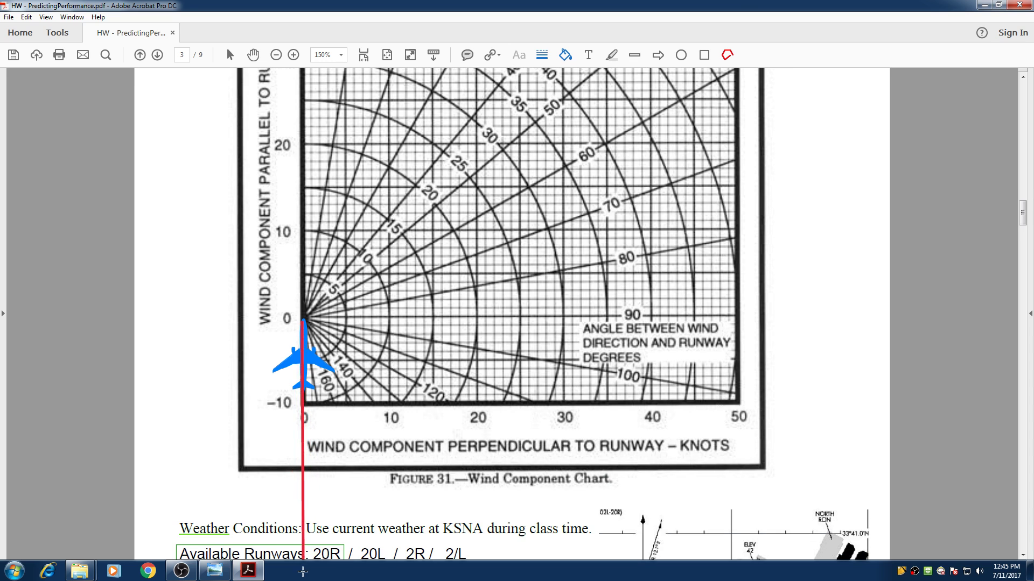
scroll(299, 563, down, 1)
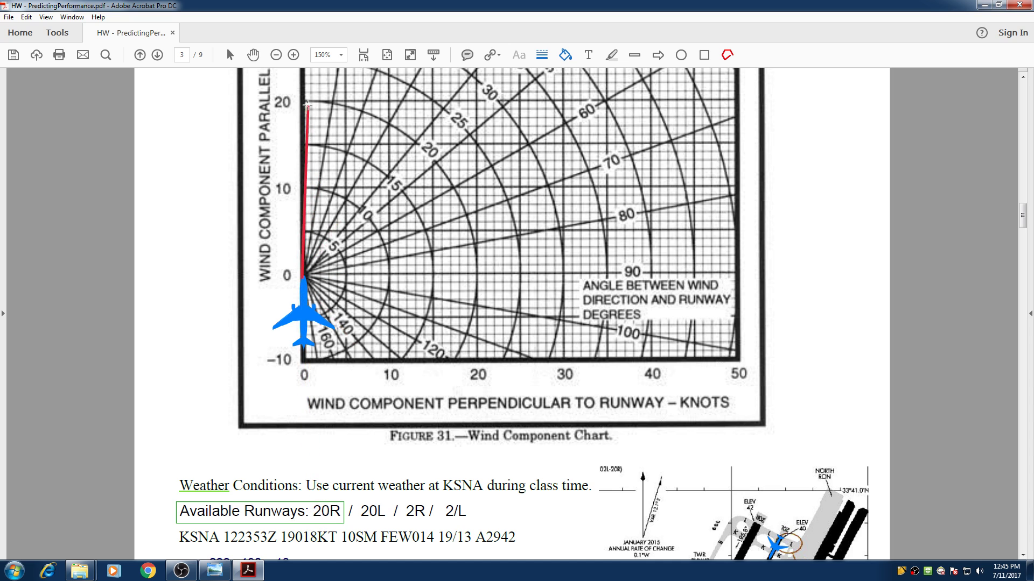
scroll(330, 222, up, 3)
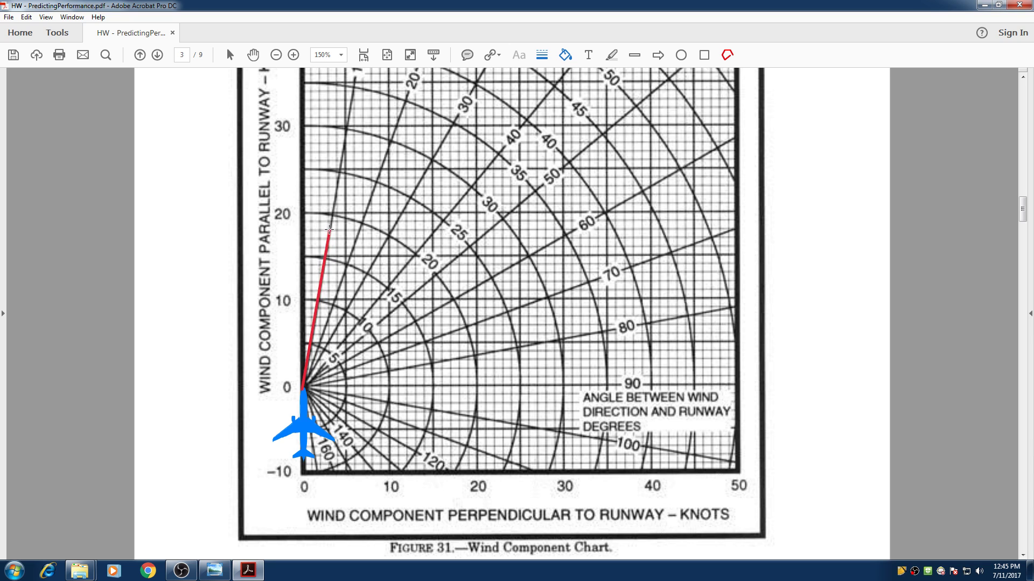
Extend the line to the 10-degree wind point, down to the crosswind axis, back, and complete it.
click(329, 229)
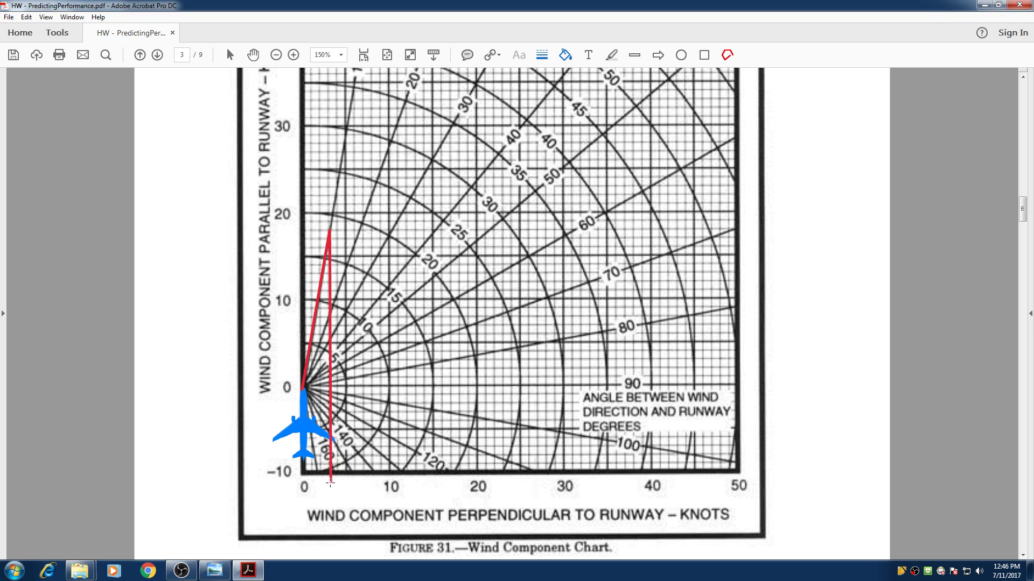
click(330, 479)
click(329, 230)
right_click(297, 231)
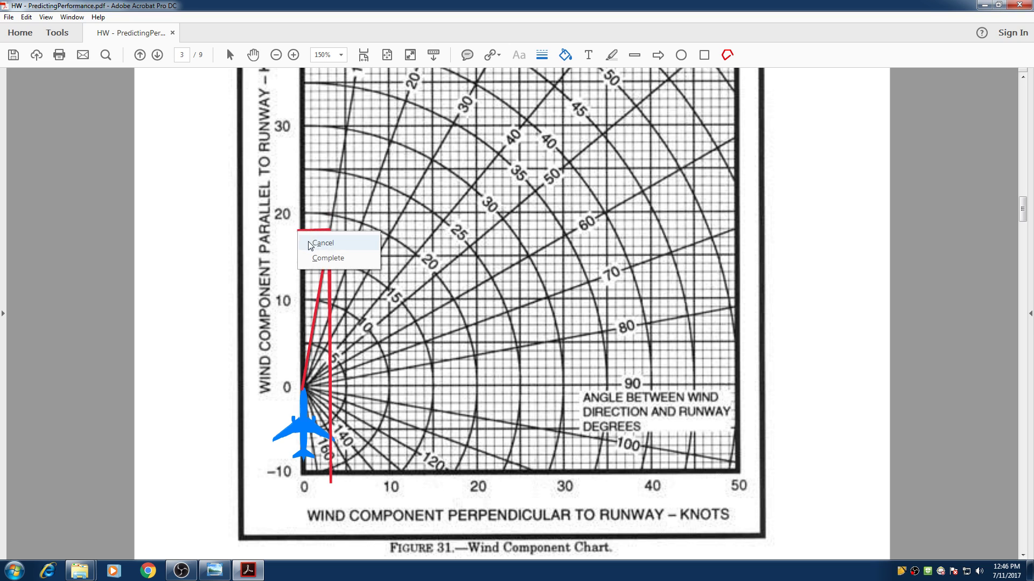
click(308, 239)
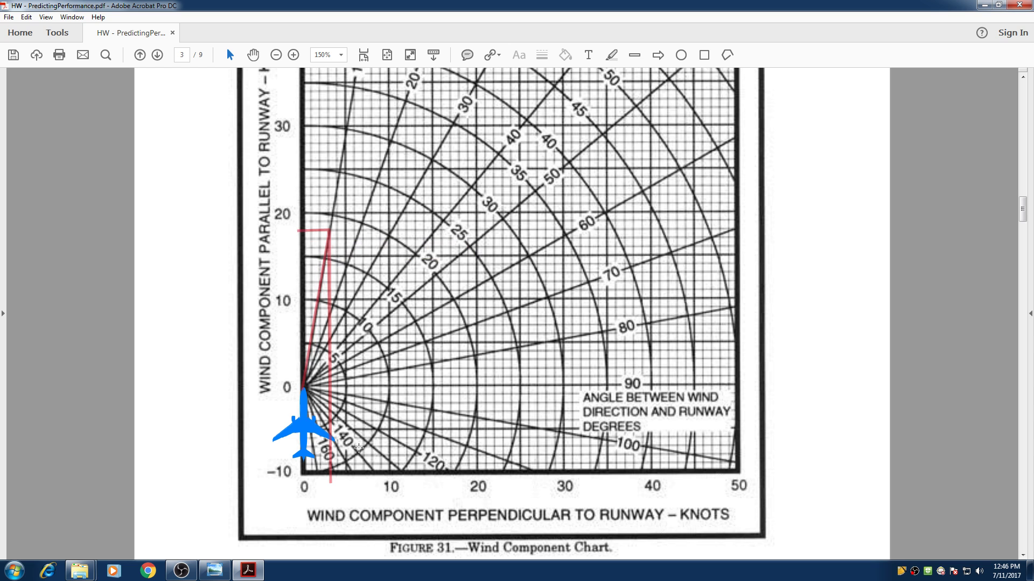
scroll(401, 422, down, 5)
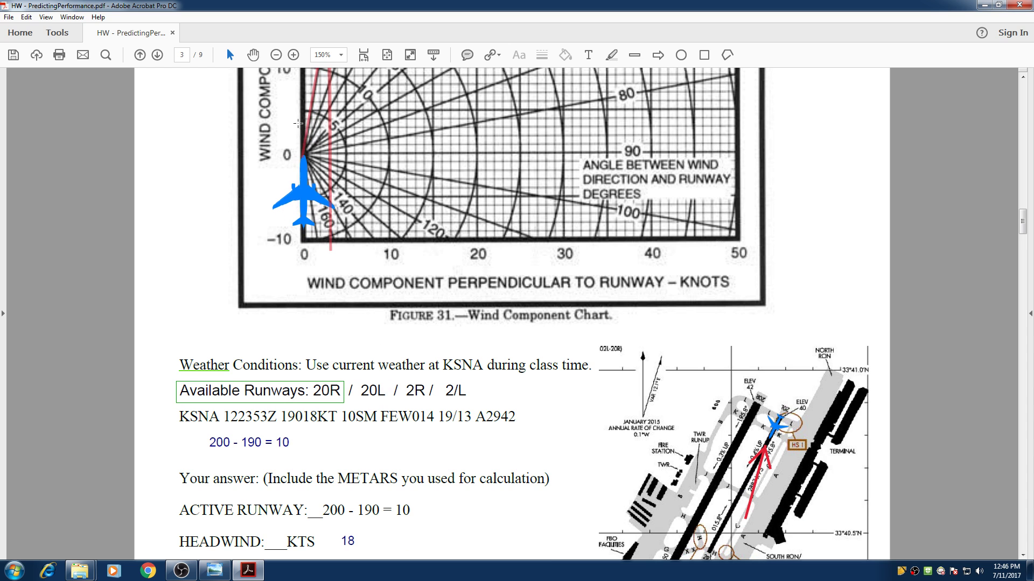
scroll(297, 123, up, 4)
scroll(302, 135, down, 3)
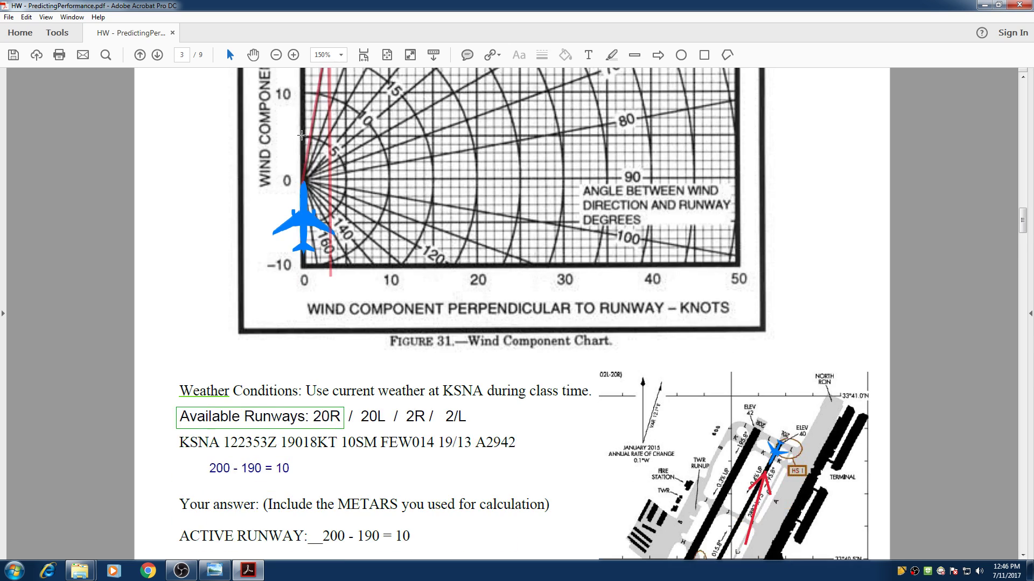
scroll(301, 135, down, 6)
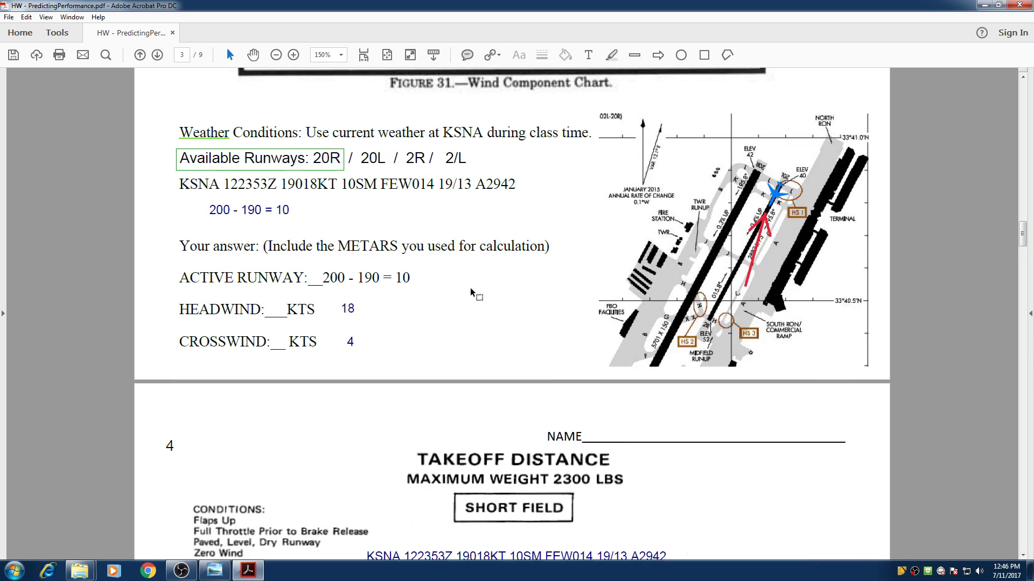
click(371, 161)
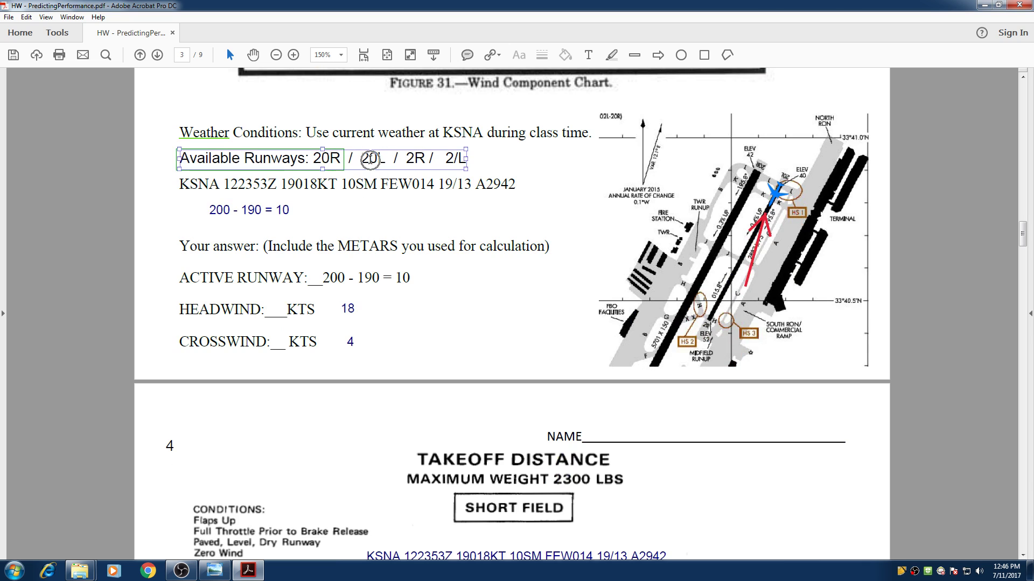
click(332, 161)
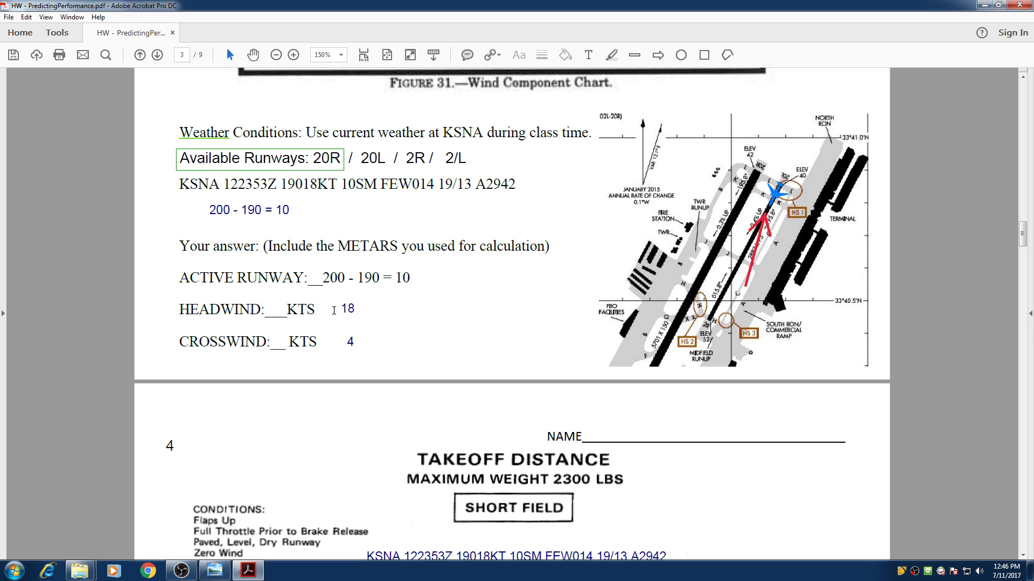